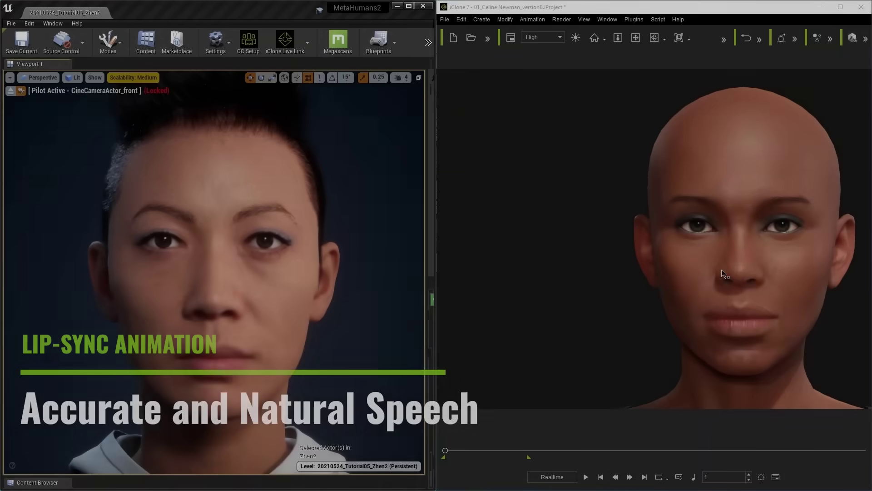
Step: Correct the misspelled and joined words in the AccuLips lip-sync script text
type("us")
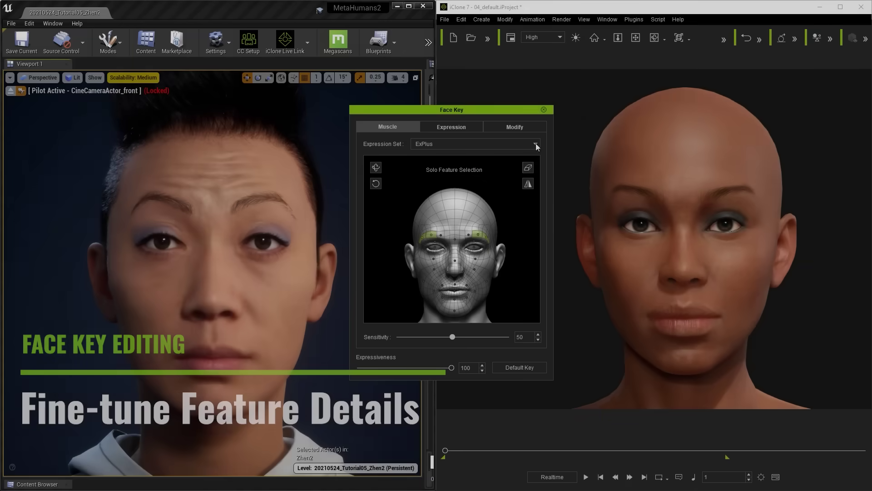
Step: Raise the mouth corners into a smile and set a Muscle face key at frame 59
left_click_drag(480, 296, 485, 277)
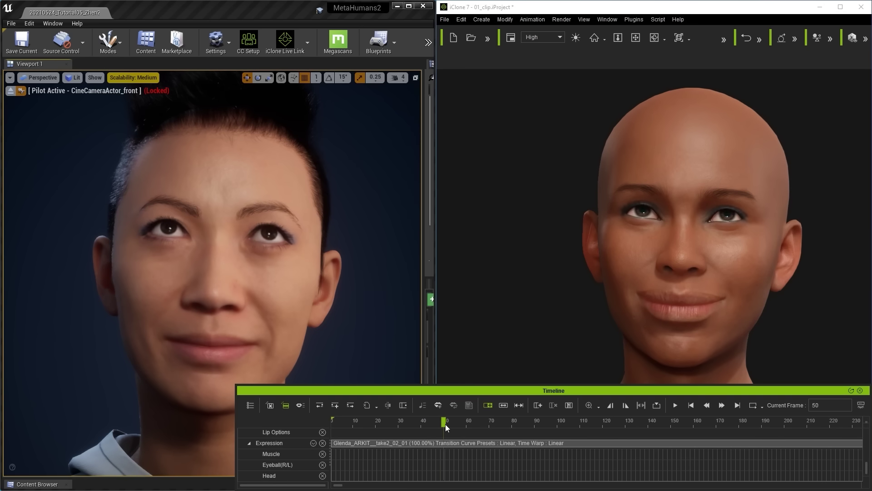
mouse_move(476, 424)
left_mouse_down()
mouse_move(485, 423)
mouse_move(466, 423)
mouse_move(498, 423)
left_mouse_up()
double_click(464, 453)
key("space")
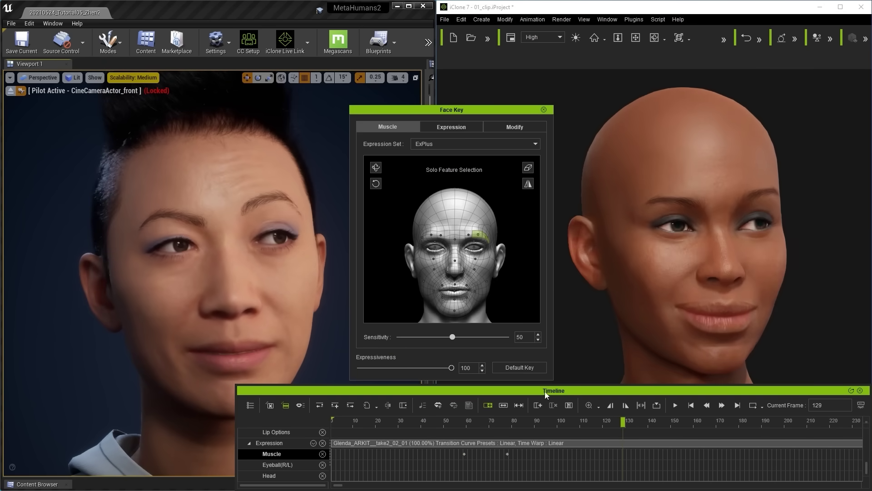
Step: Add Muscle face keys at frames 78 and 107, then scrub to preview the expressions
left_click(507, 453)
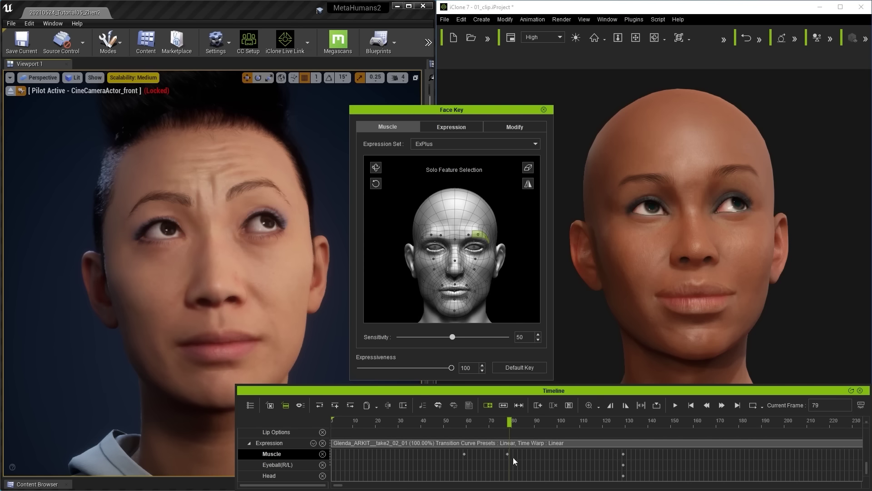
left_click(573, 453)
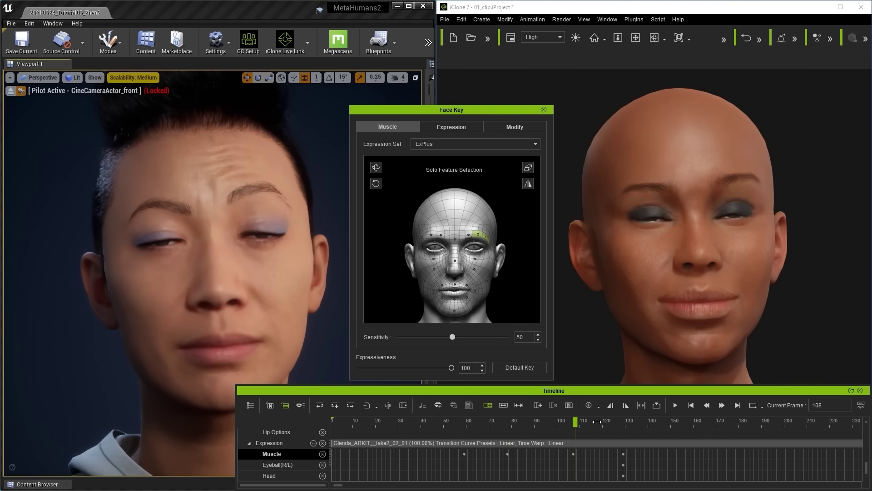
left_click(638, 421)
left_click_drag(650, 421, 638, 423)
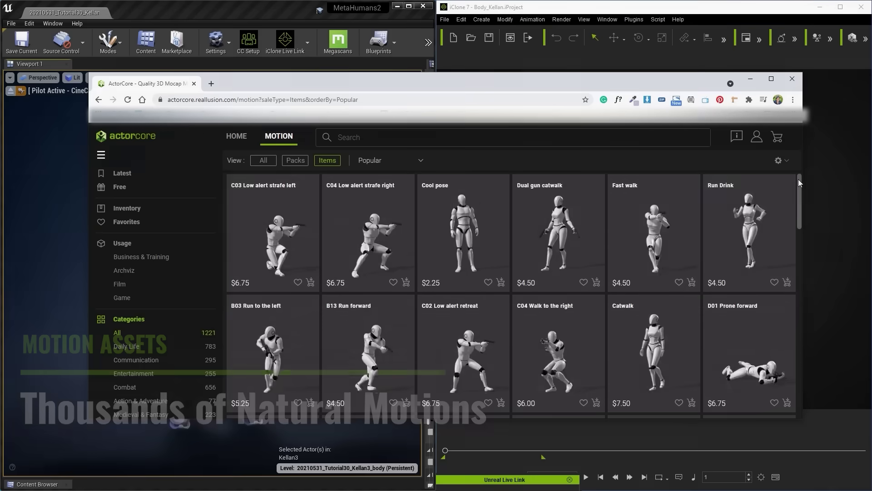
Step: Scroll through the ActorCore motion items grid sorted by Popular
mouse_move(797, 179)
left_mouse_down()
mouse_move(802, 244)
mouse_move(791, 323)
left_mouse_up()
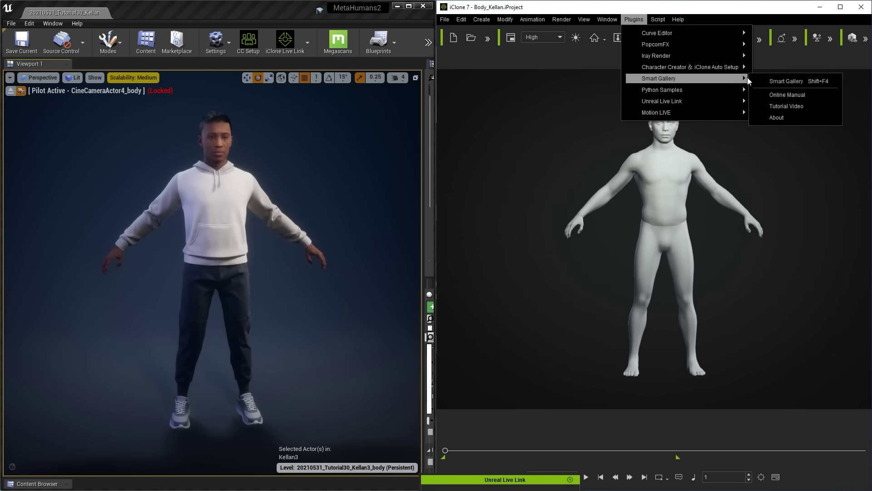
Step: Drag a motion from the Smart Gallery City Life pack onto the character
left_click(786, 80)
double_click(457, 222)
mouse_move(550, 118)
left_mouse_down()
mouse_move(551, 195)
mouse_move(541, 205)
mouse_move(700, 253)
left_mouse_up()
left_click(204, 9)
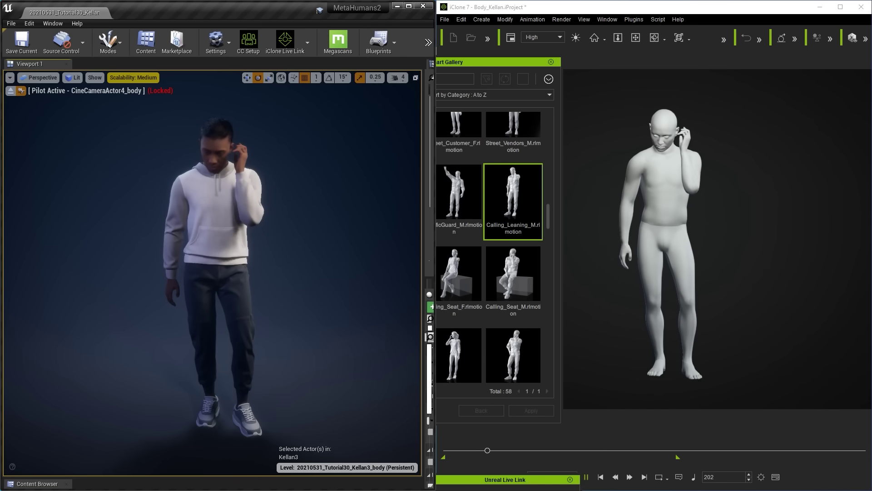
Step: Apply the Looking_Stand01 motion to the character, mirrored live by the MetaHuman
mouse_move(548, 216)
left_mouse_down()
mouse_move(558, 256)
mouse_move(549, 247)
left_mouse_up()
left_click_drag(515, 218, 661, 223)
left_click(261, 9)
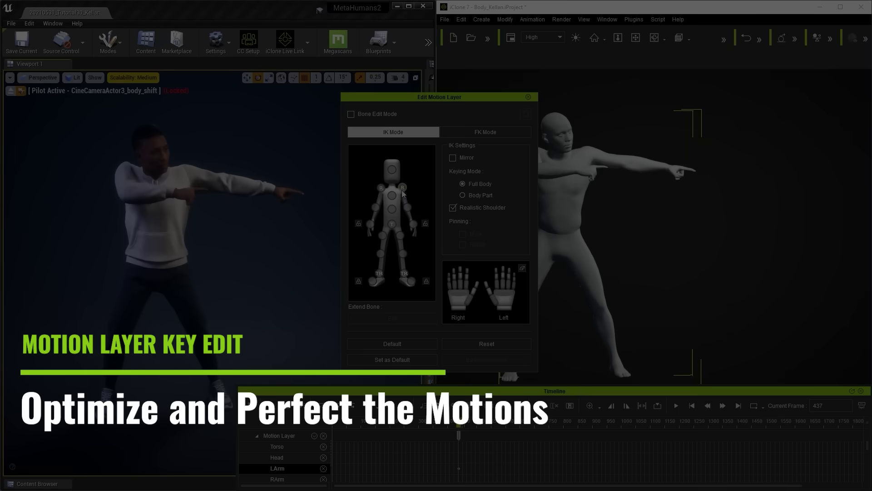
Step: Rotate from the right shoulder to tilt the upper body left at frame 437
left_click(402, 191)
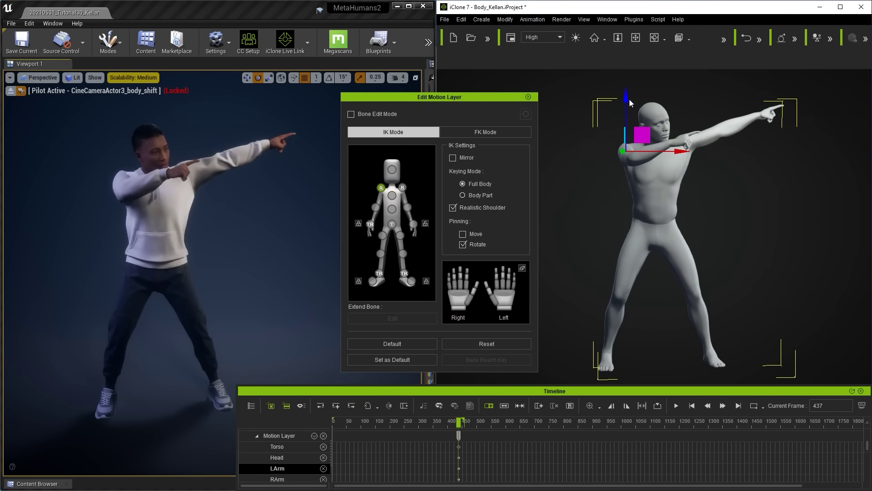
left_click_drag(693, 142, 681, 141)
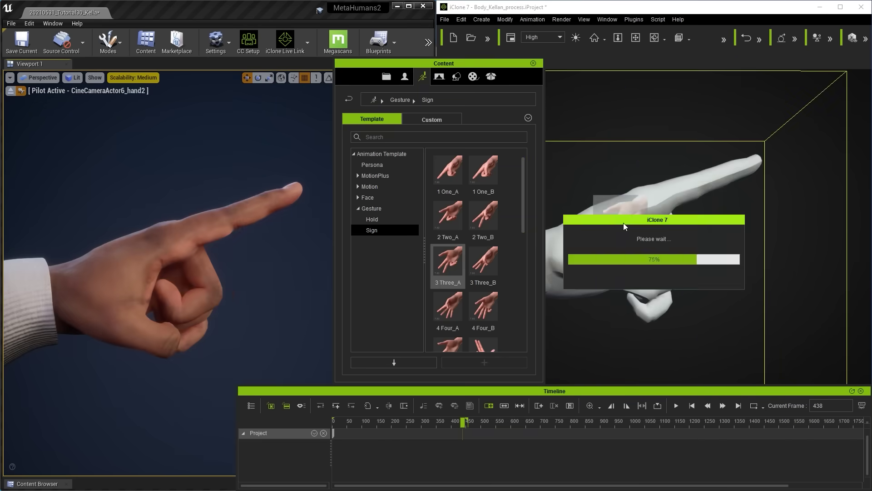
Step: Apply the 3 Three_A sign gesture and bend the left-hand fingers into an index-finger point
left_click_drag(524, 177, 532, 222)
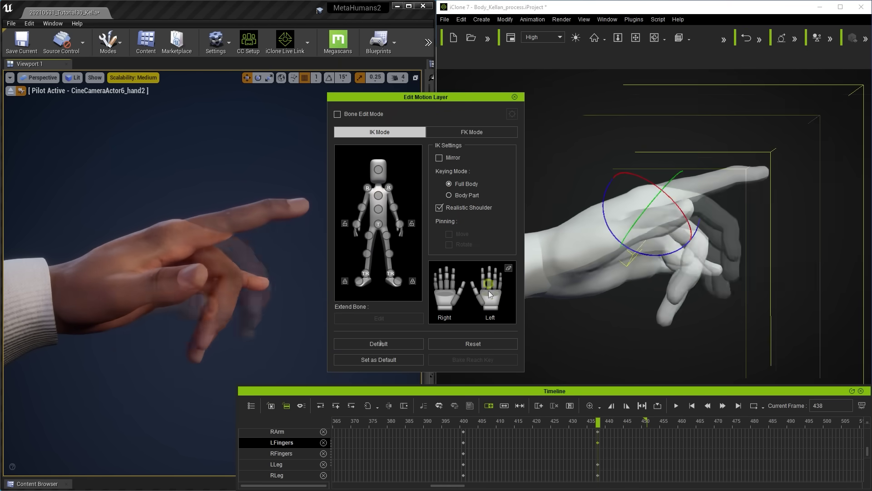
left_click(494, 284)
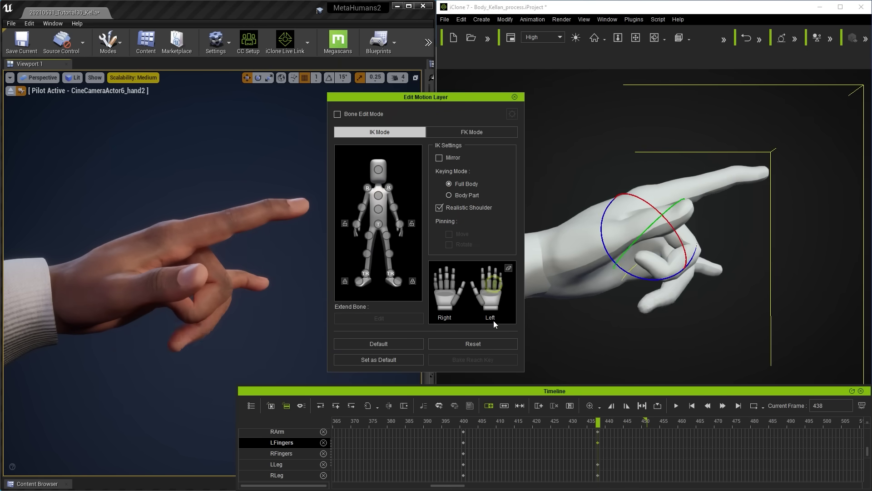